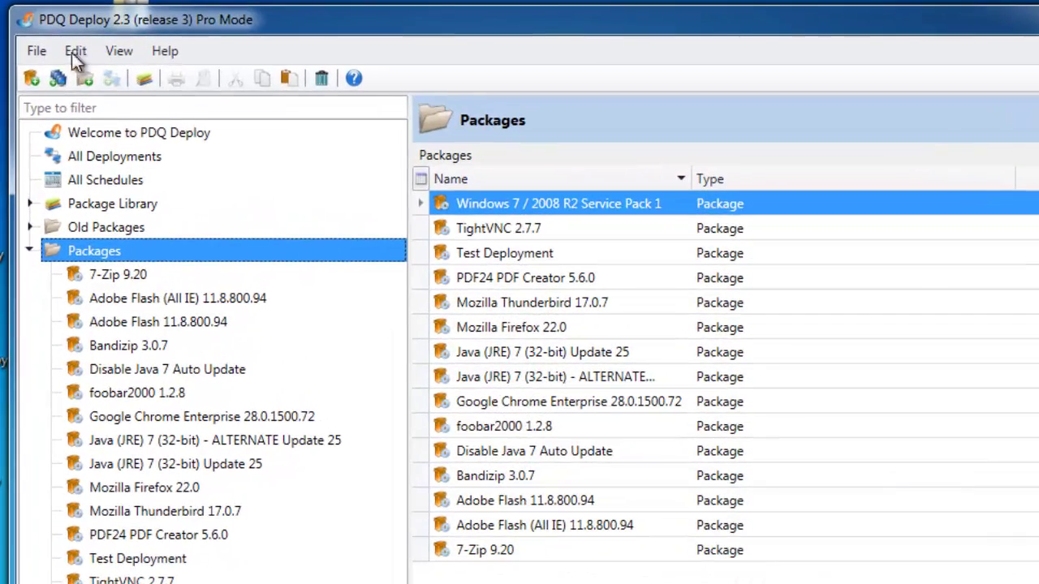
- Create a new package named 'install steps' and show its Step 1 settings
click(32, 77)
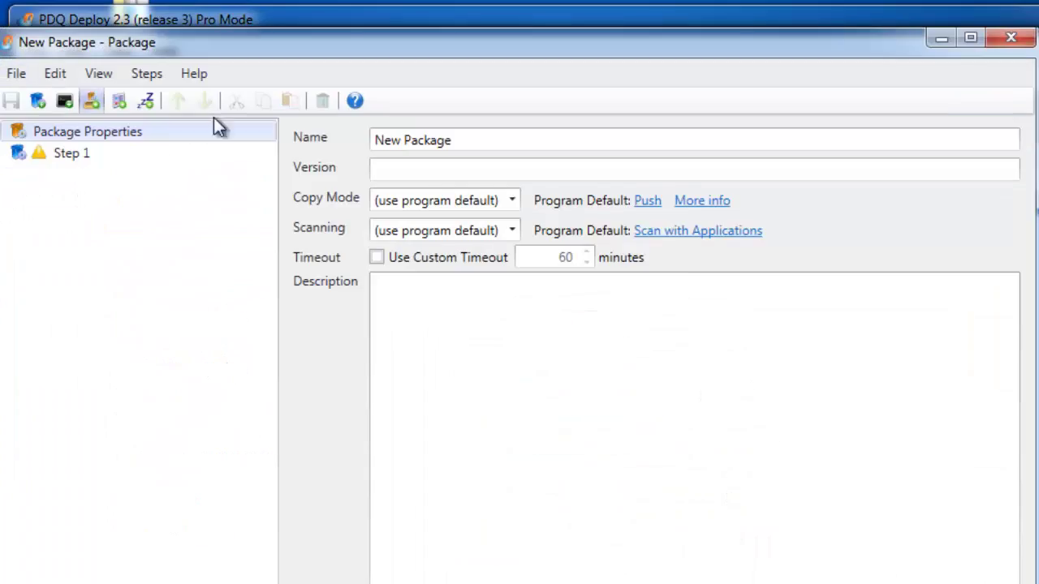
drag(478, 139, 378, 158)
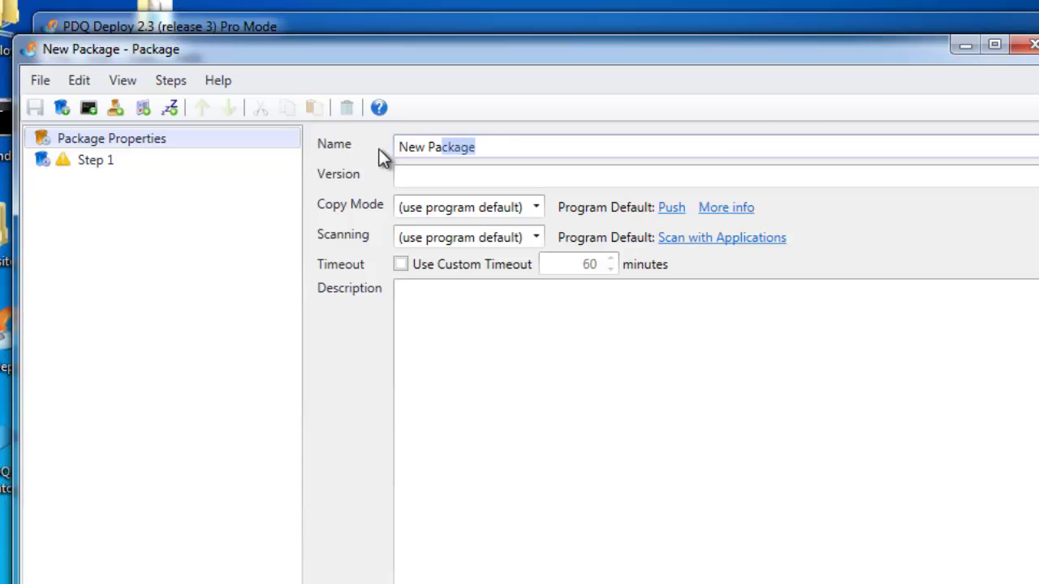
text(in)
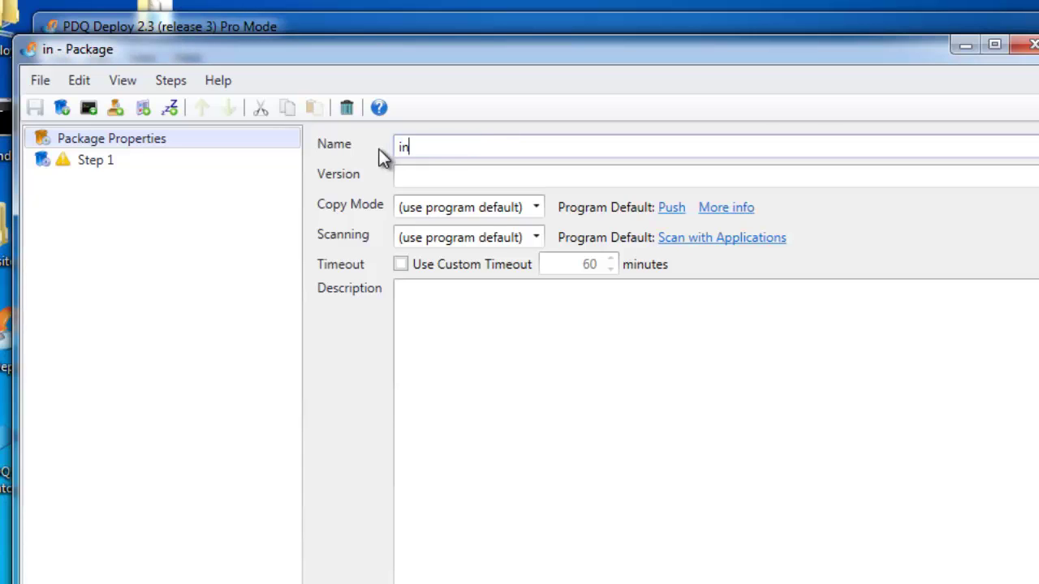
text(stall steps)
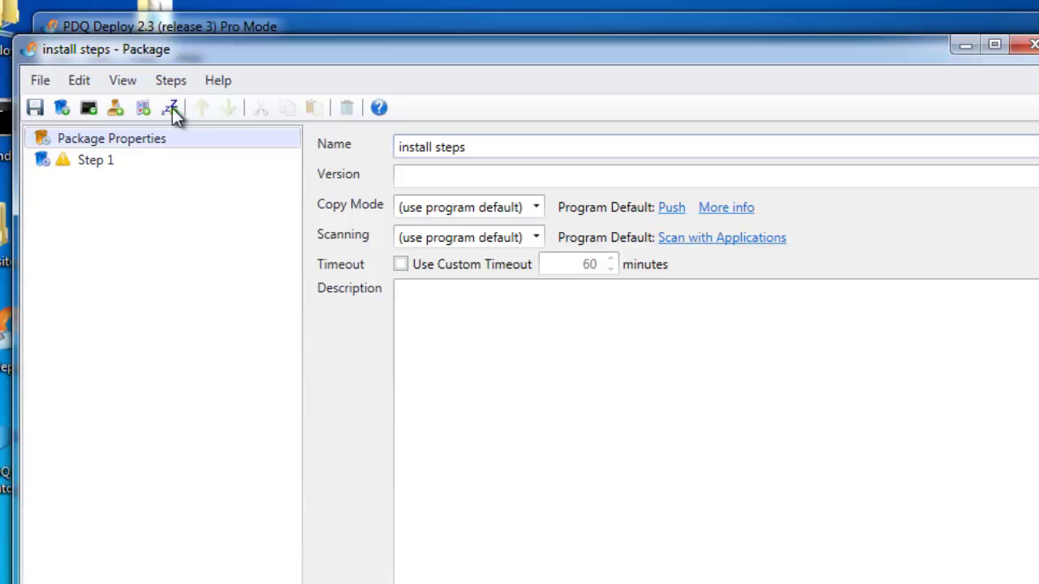
click(114, 162)
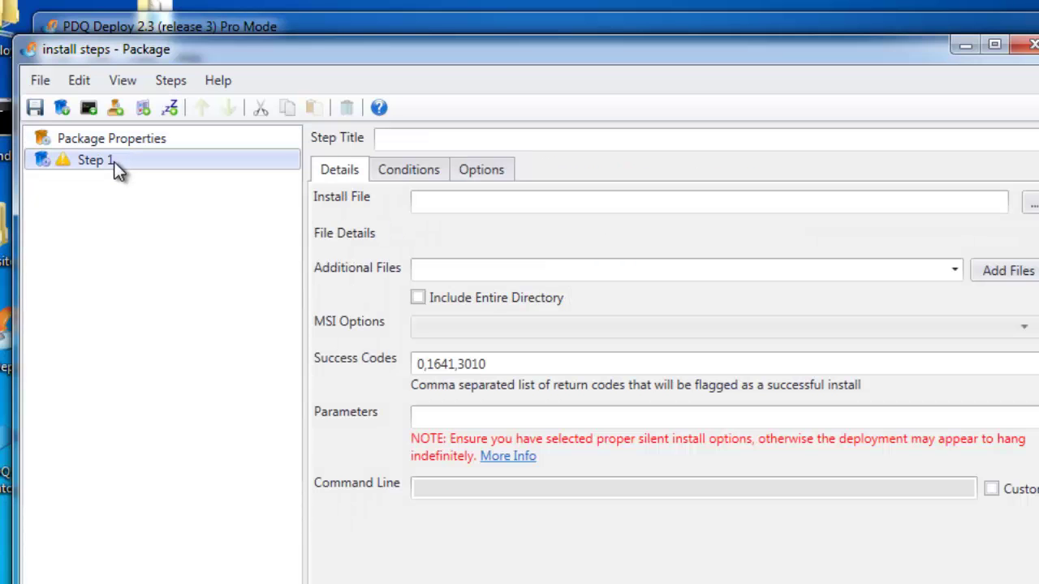
- Choose run-an-exe.exe from the install-types folder as Step 1's install file
click(1029, 199)
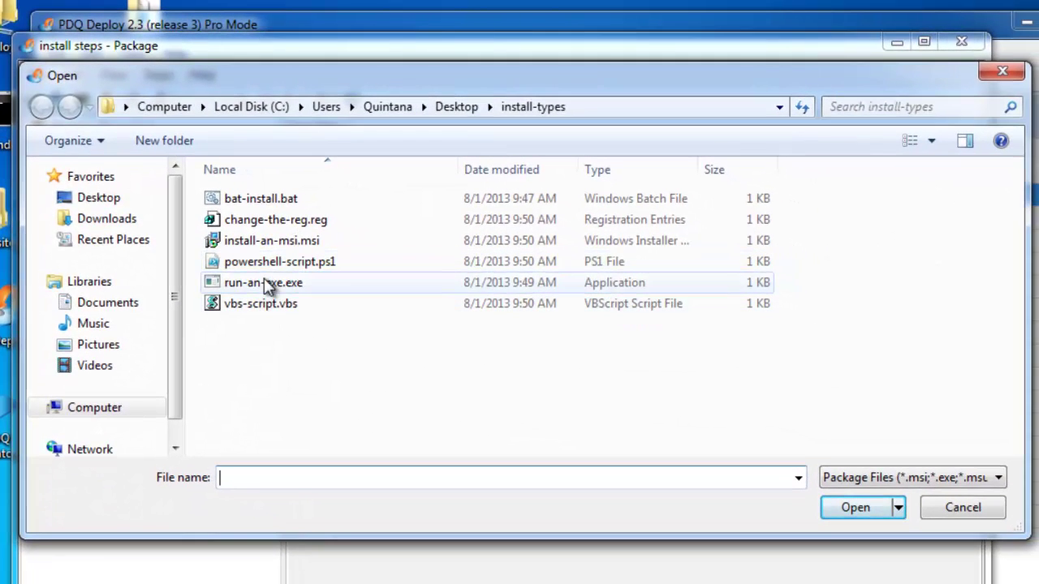
click(264, 277)
click(851, 508)
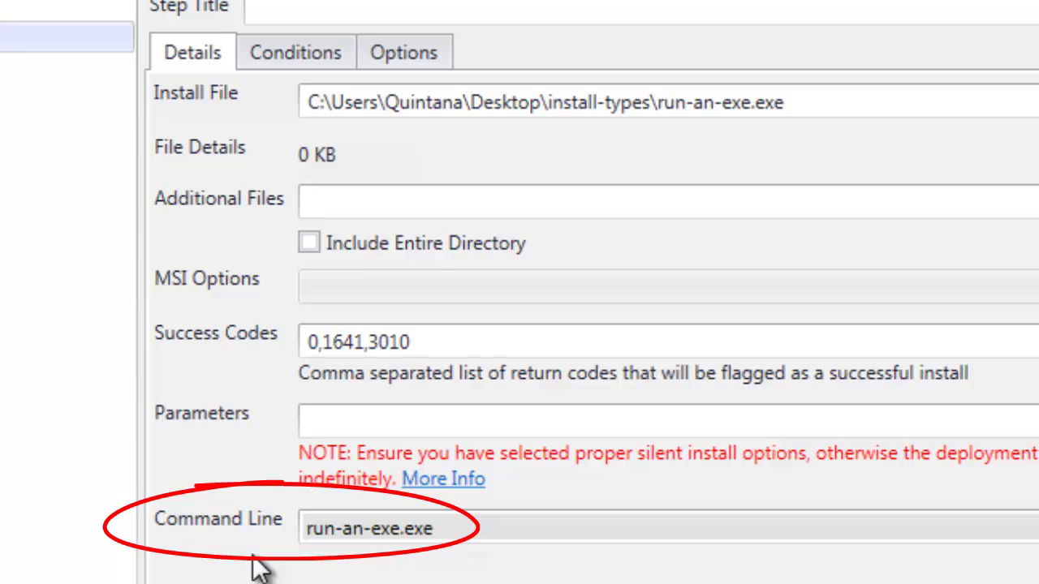
- Enter '/s /reboot=no' as Step 1's install parameters
click(319, 429)
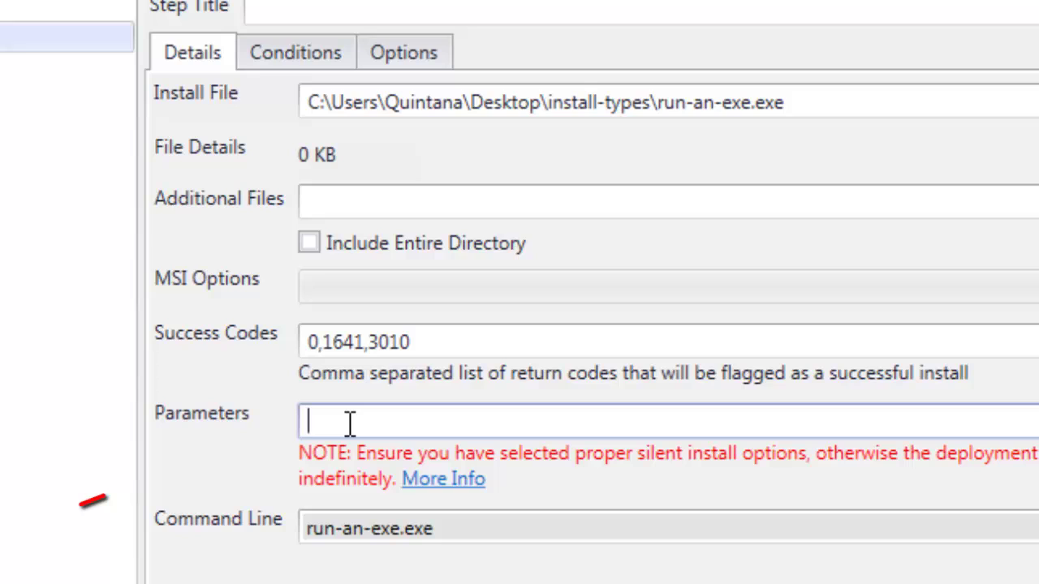
text(/s )
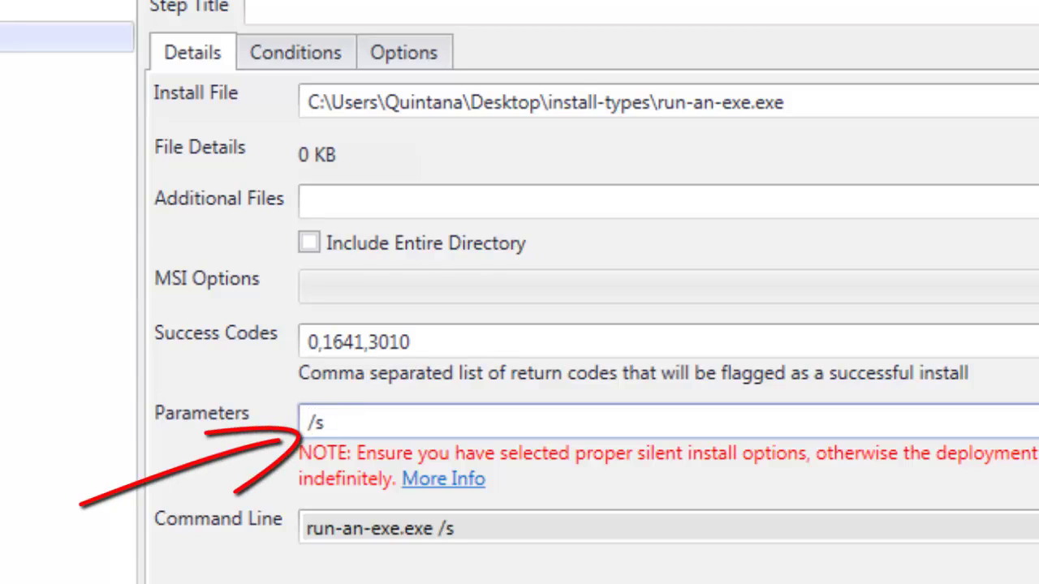
text(/reboot)
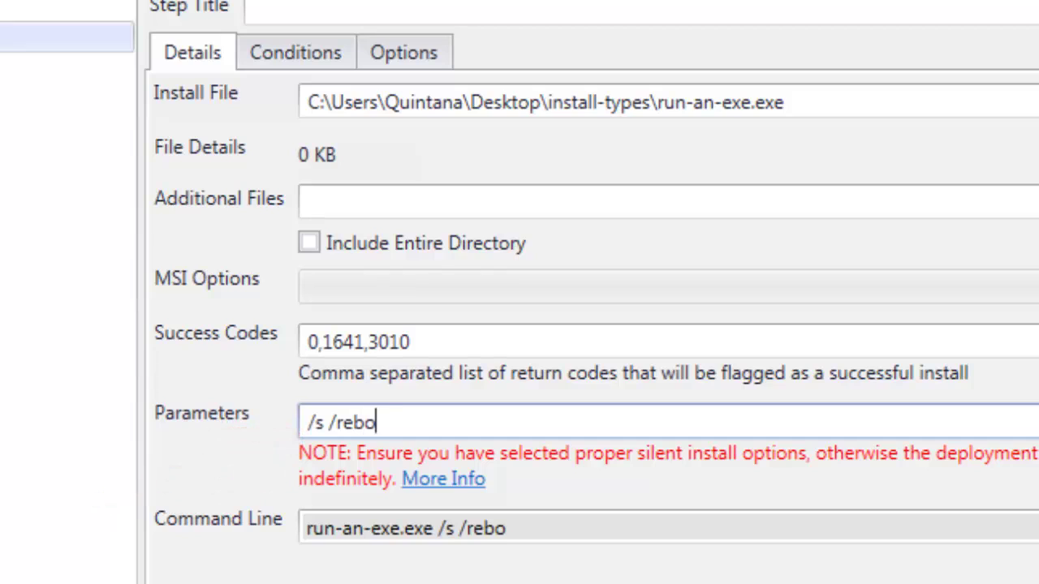
text(=no)
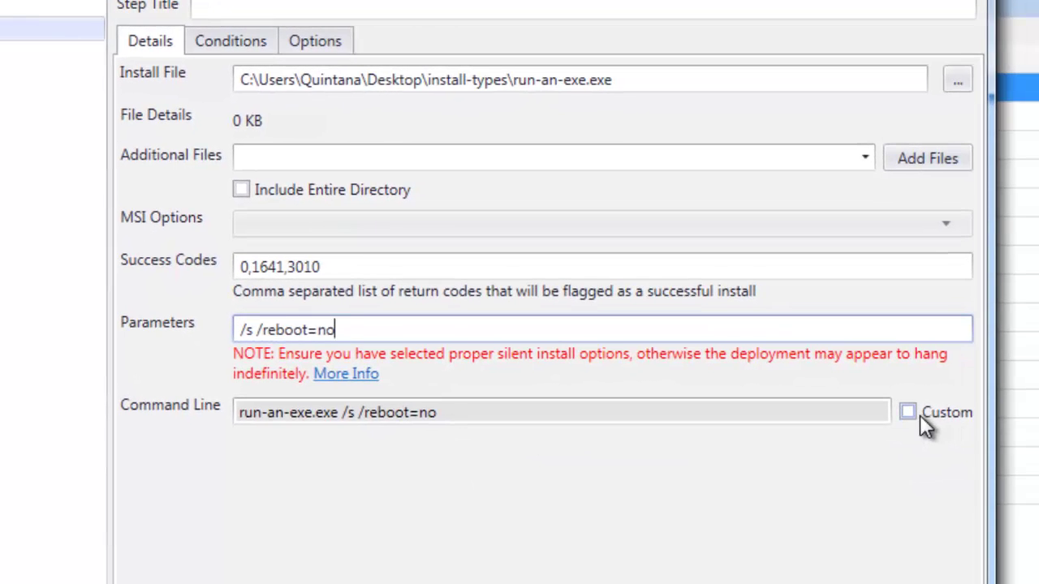
click(909, 412)
click(657, 420)
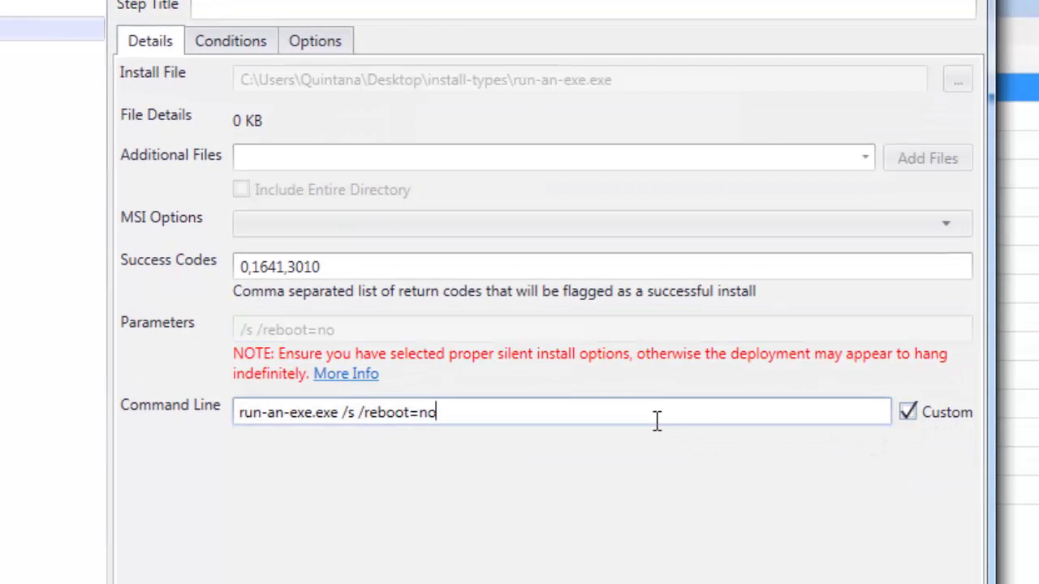
text(/w /zzz)
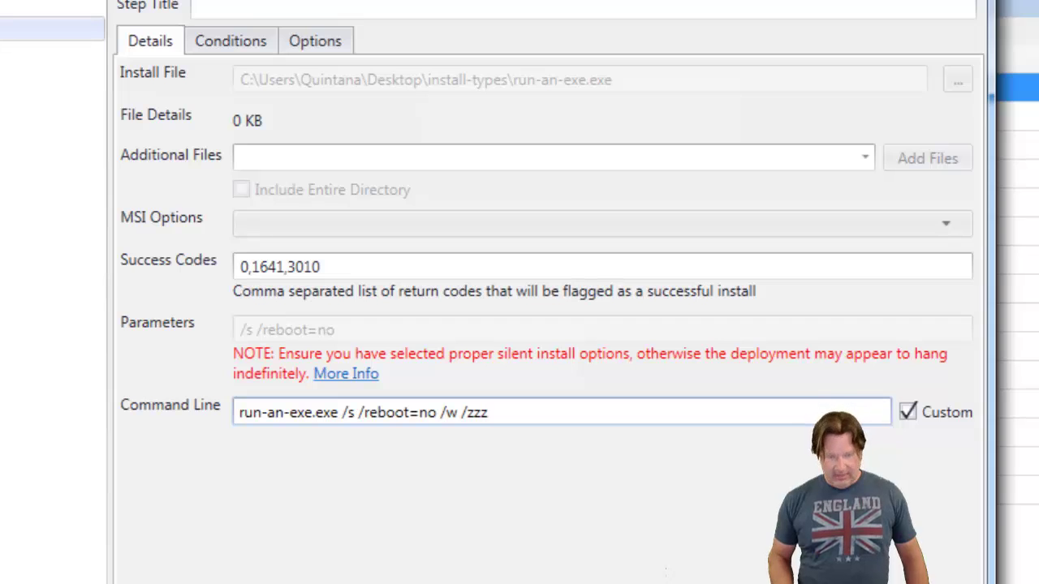
key(BackSpace)
key(BackSpace)
key(BackSpace)
key(BackSpace)
key(BackSpace)
key(BackSpace)
key(BackSpace)
key(BackSpace)
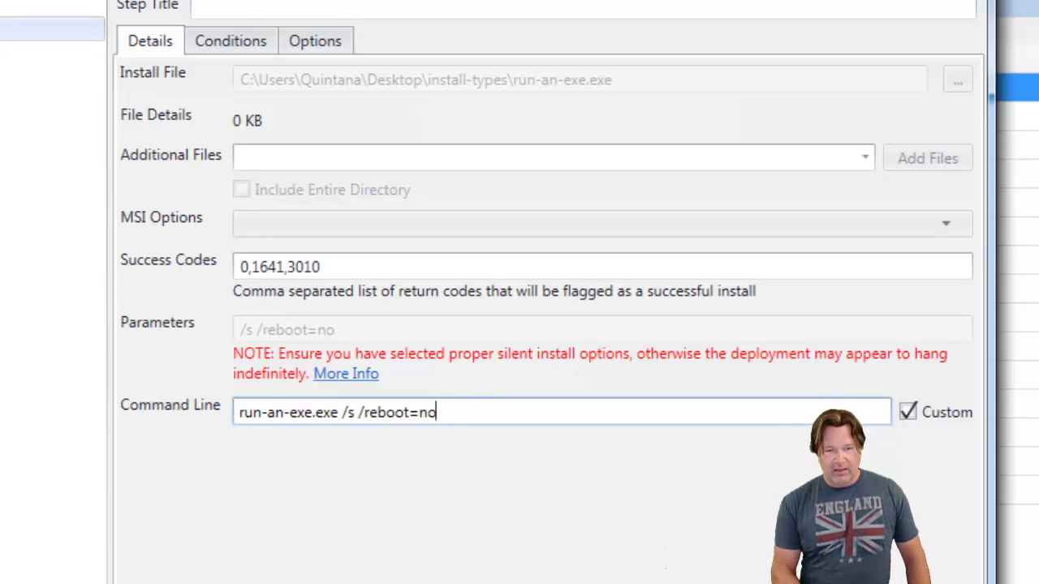
key(BackSpace)
key(BackSpace)
key(BackSpace)
key(BackSpace)
key(BackSpace)
key(BackSpace)
key(BackSpace)
key(BackSpace)
key(BackSpace)
key(BackSpace)
key(BackSpace)
key(BackSpace)
key(BackSpace)
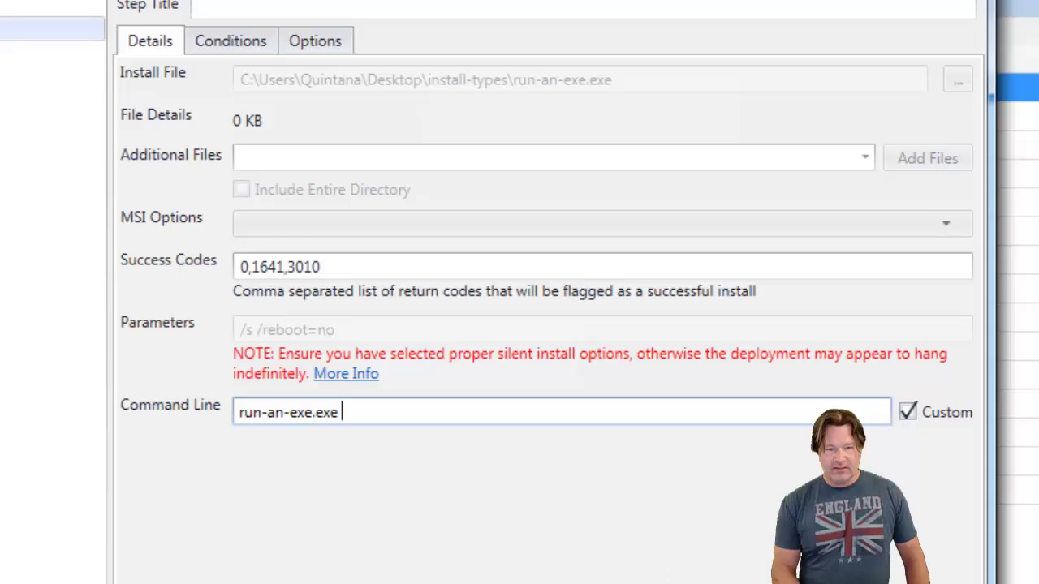
click(906, 412)
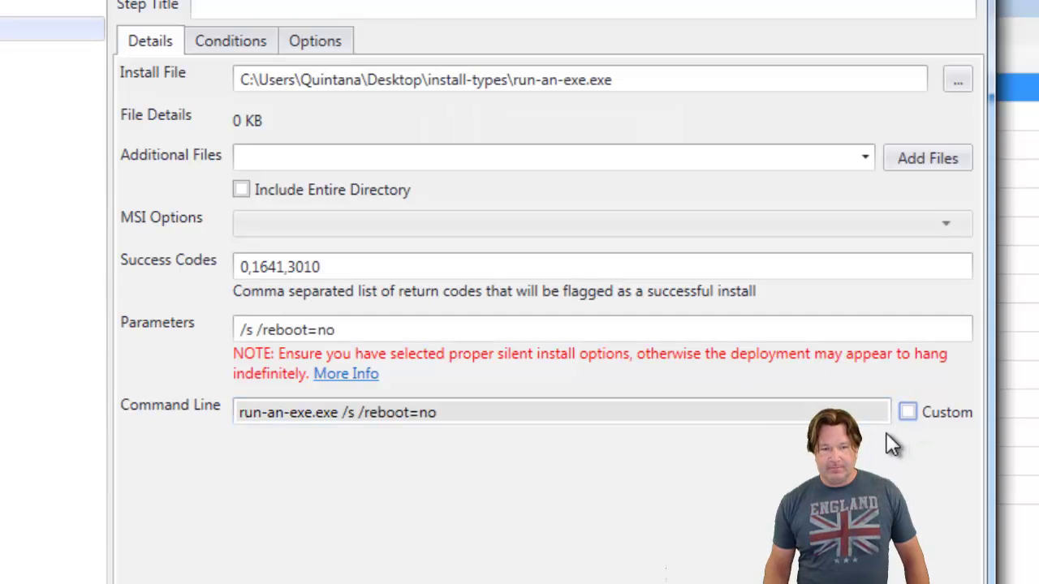
click(383, 327)
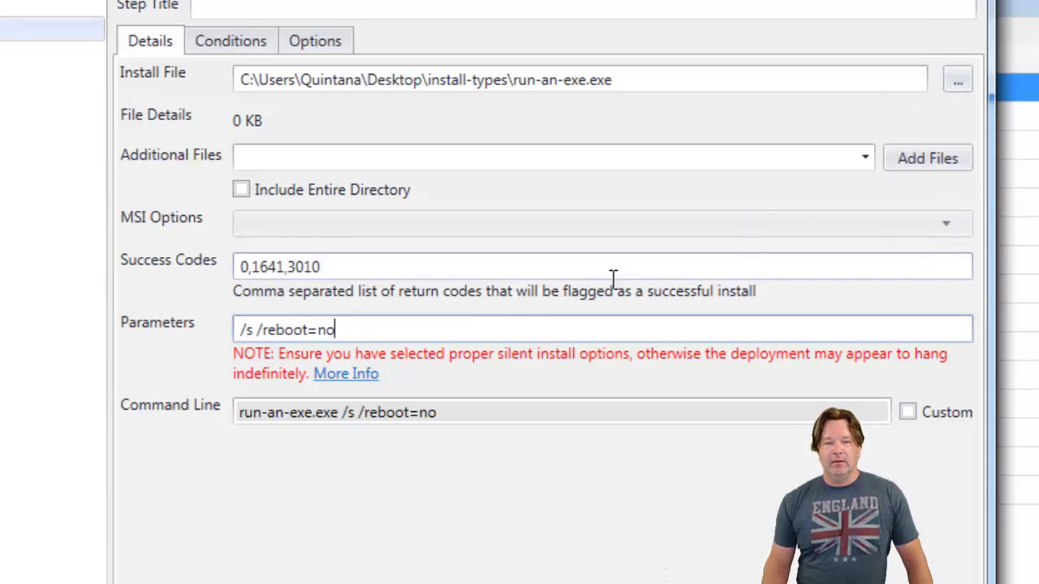
- Clear the parameters and change the install file to install-an-msi.msi
drag(398, 329, 92, 321)
key(BackSpace)
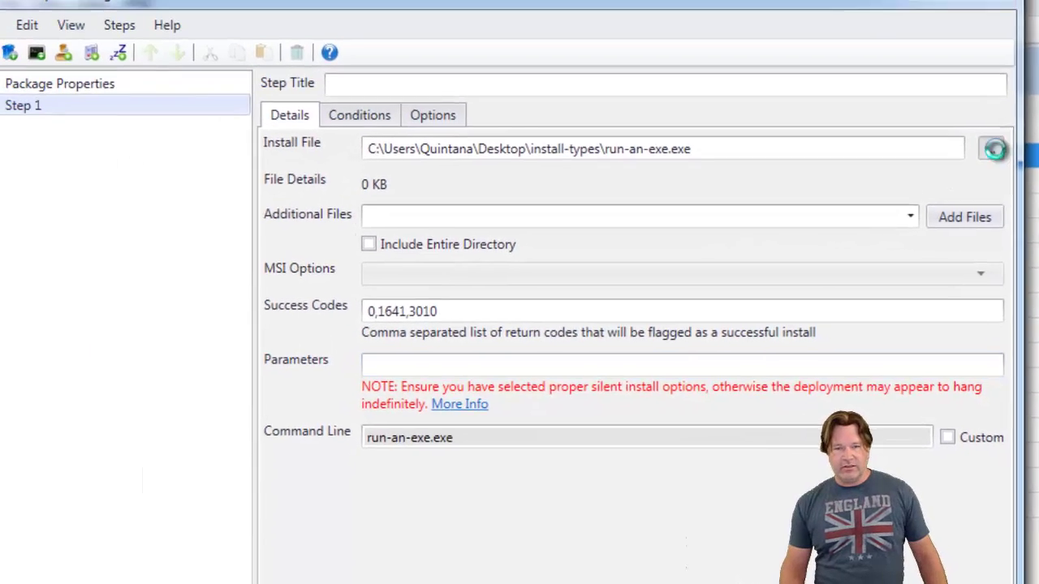
click(957, 80)
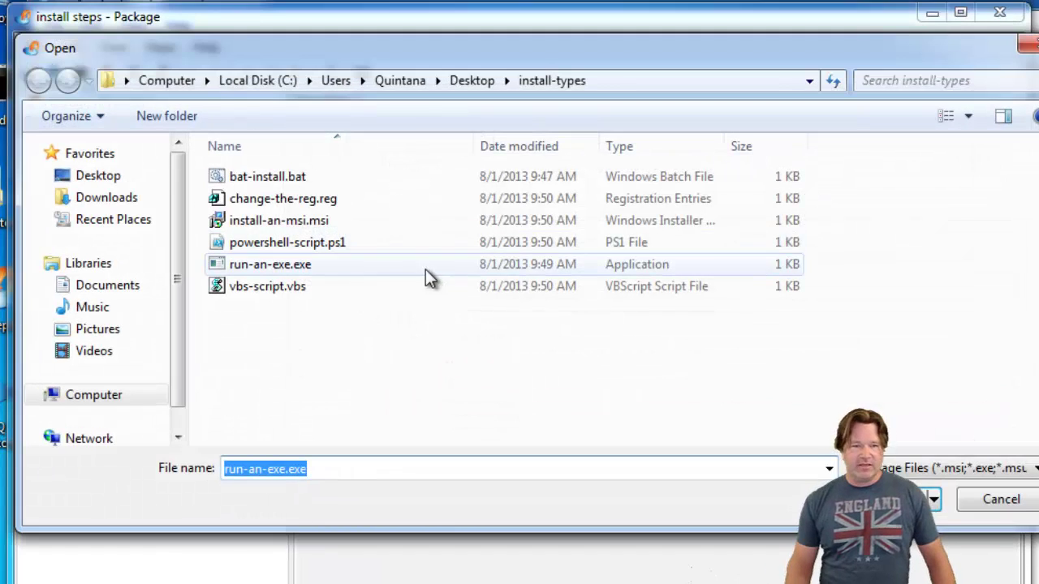
click(315, 220)
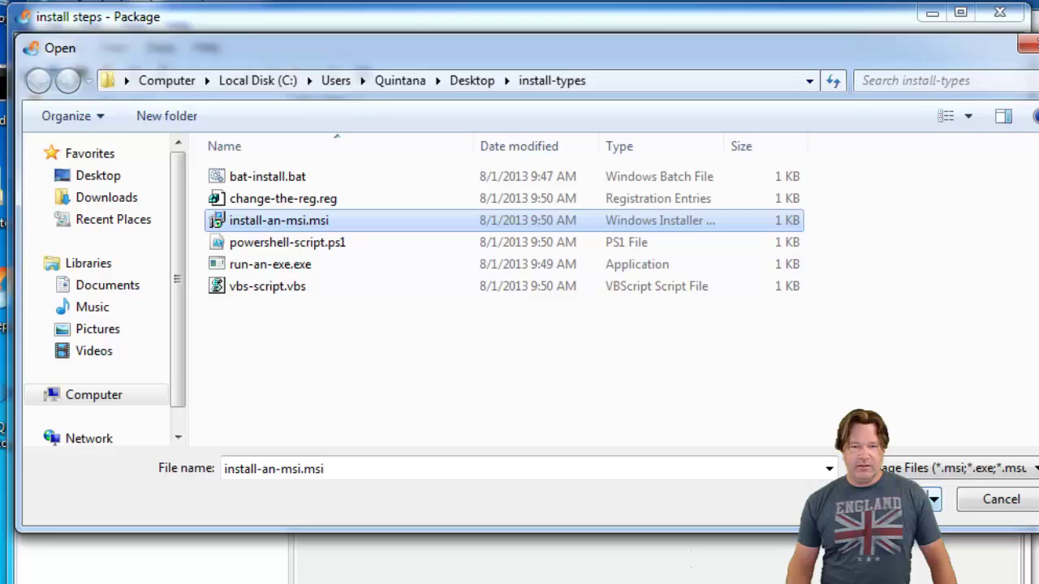
key(Return)
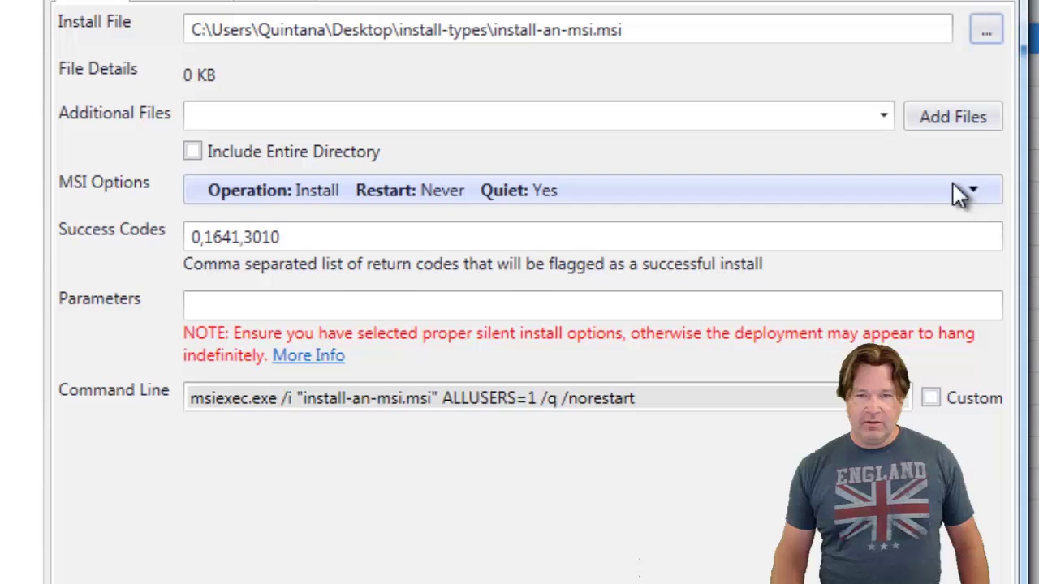
click(971, 193)
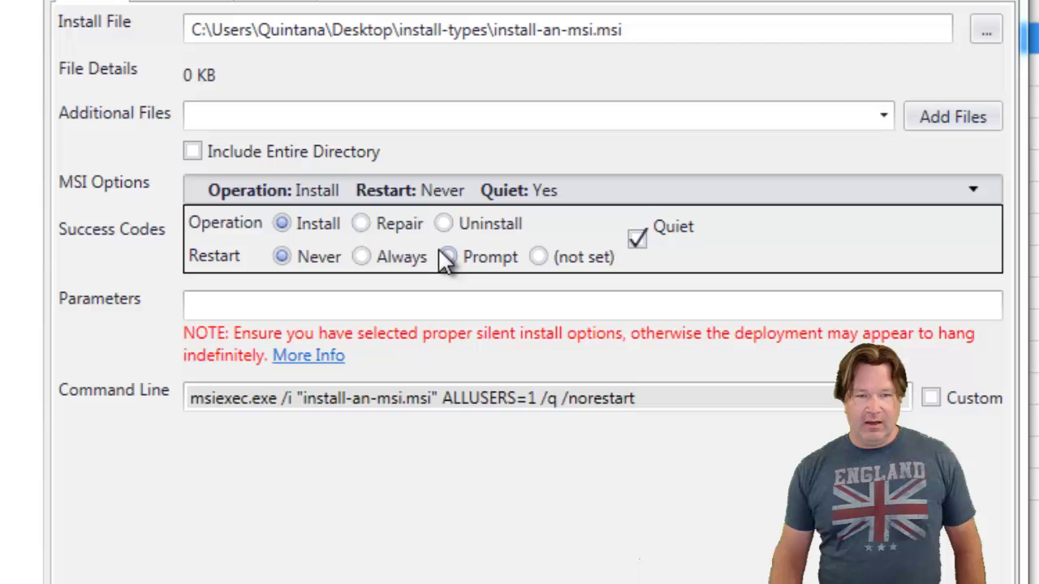
click(361, 257)
click(360, 225)
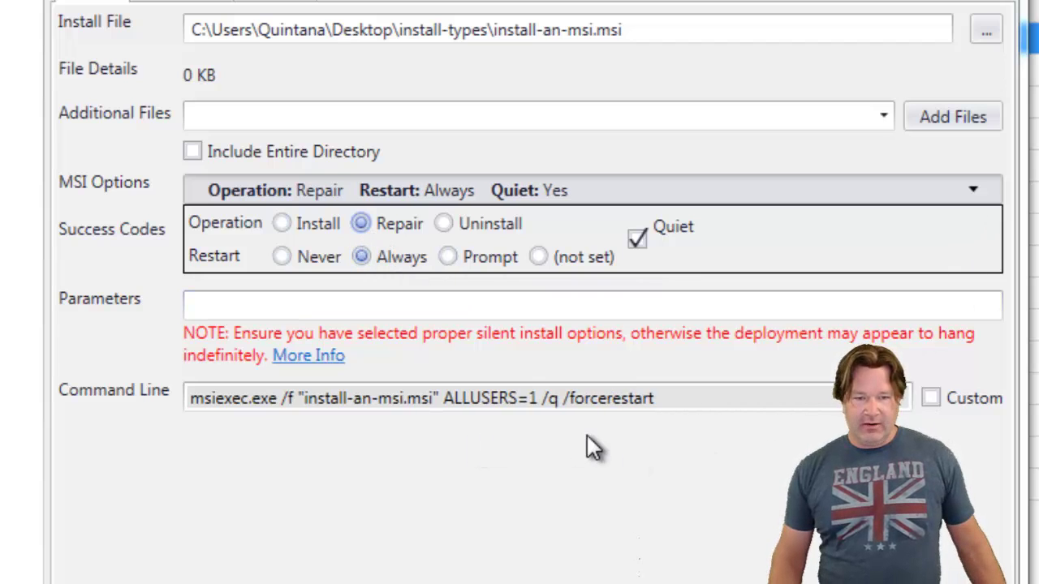
click(284, 231)
click(281, 256)
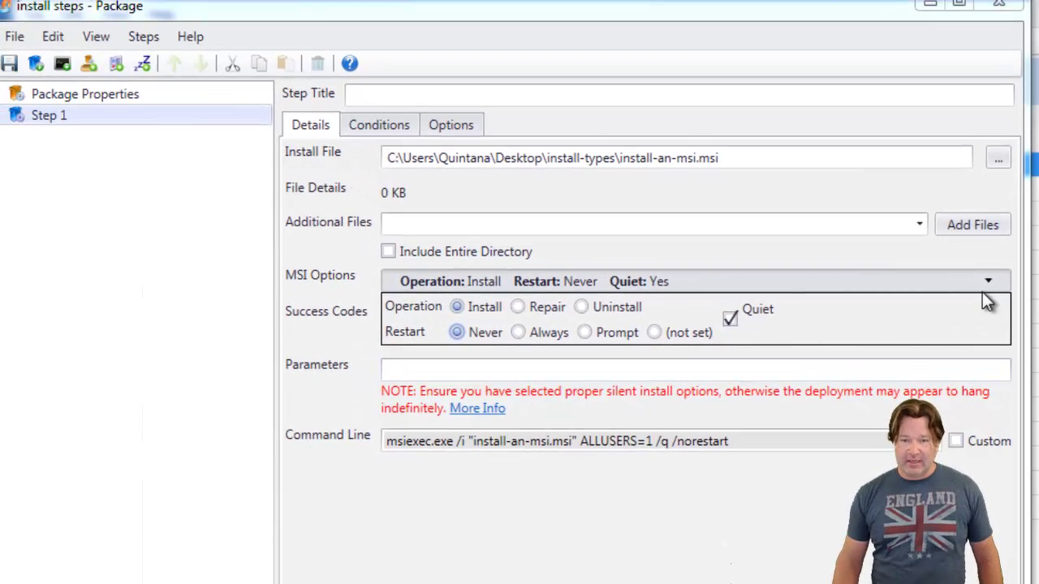
click(973, 189)
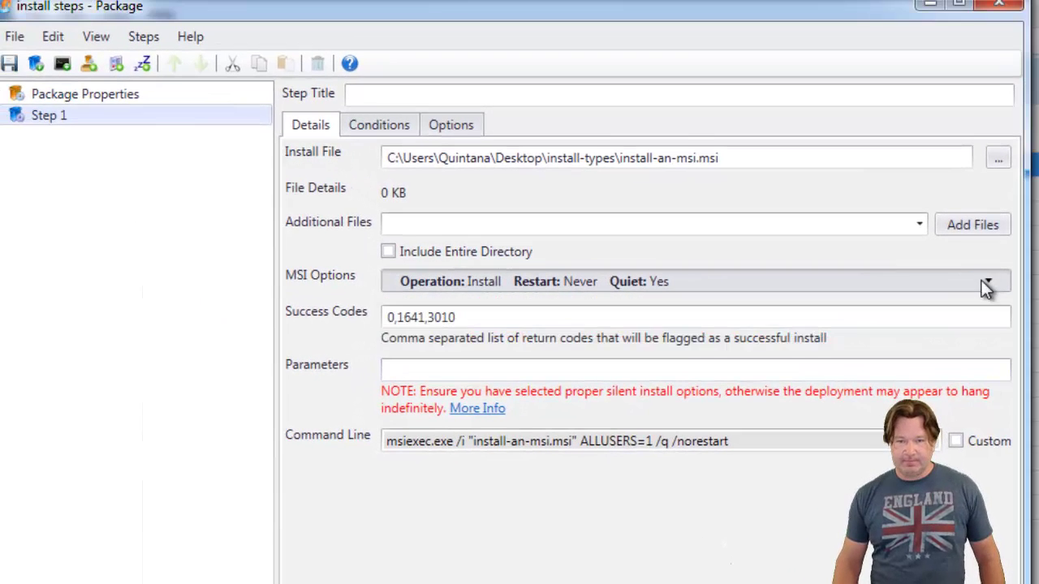
- Change the install file to bat-install.bat, giving a cmd.exe /s /c command line
click(999, 162)
click(246, 169)
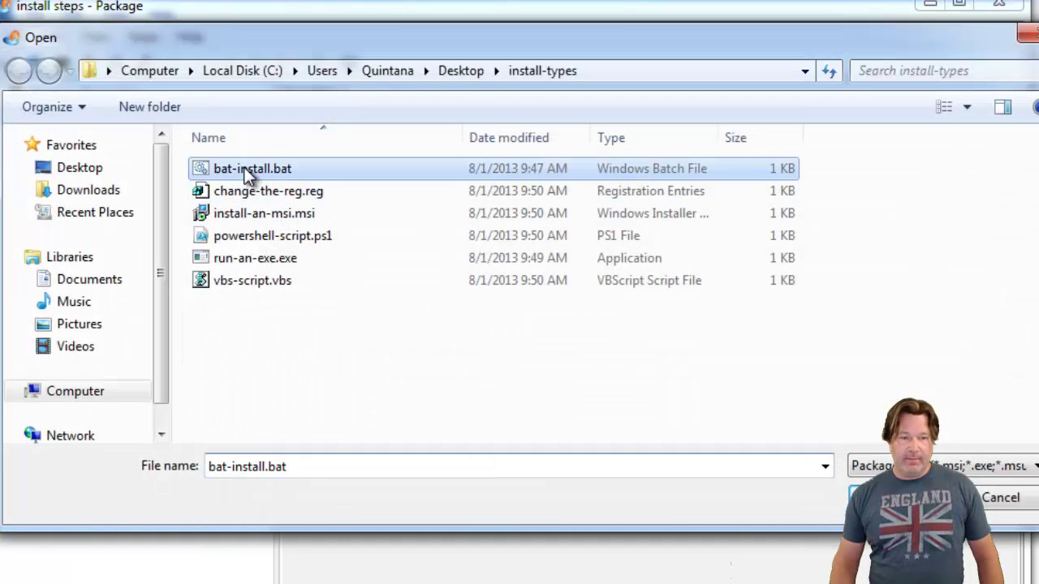
key(Return)
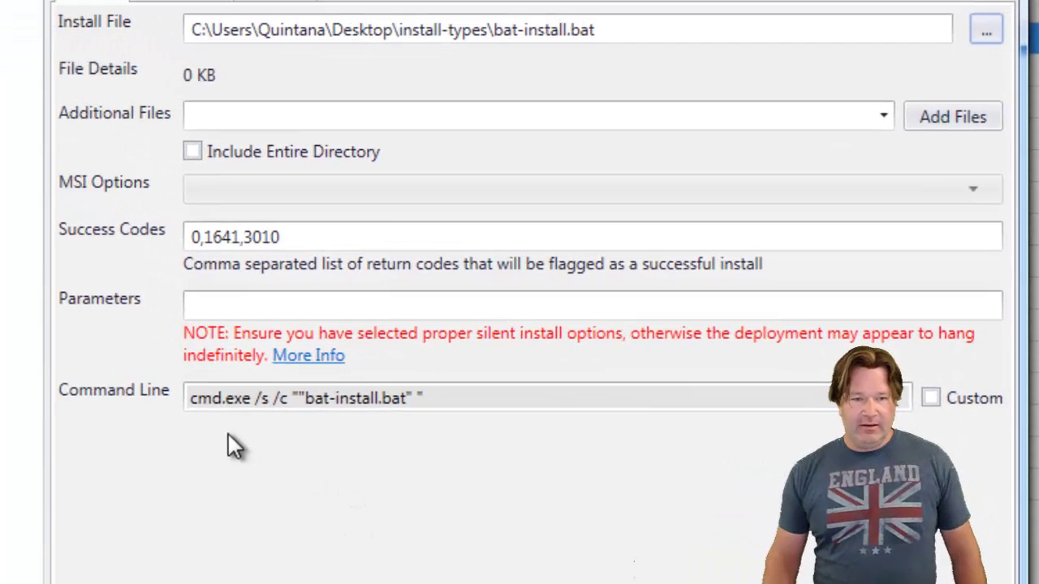
click(284, 313)
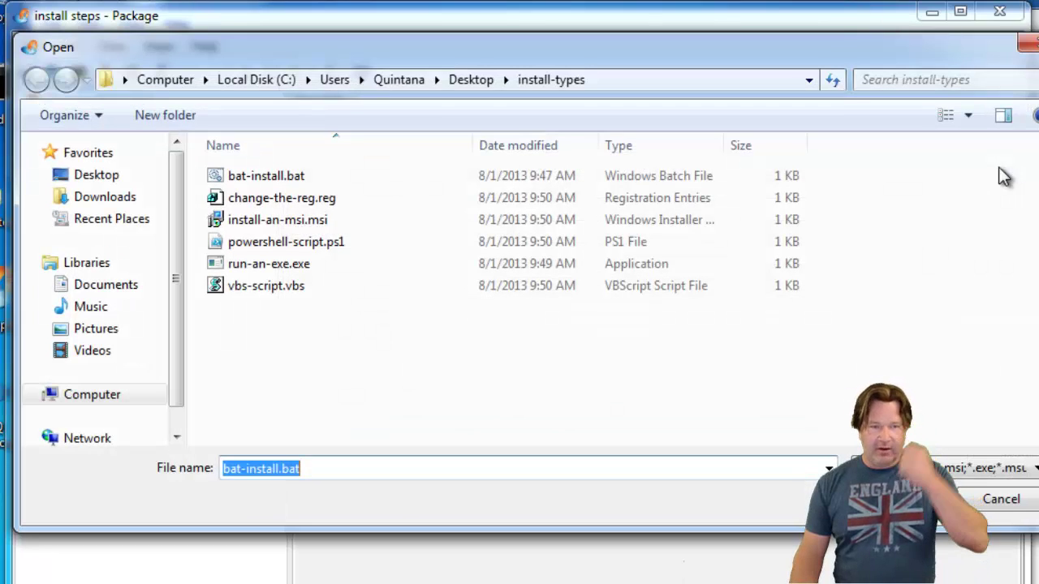
- Switch the install file to change-the-reg.reg, giving a regedit.exe /s command line
click(318, 199)
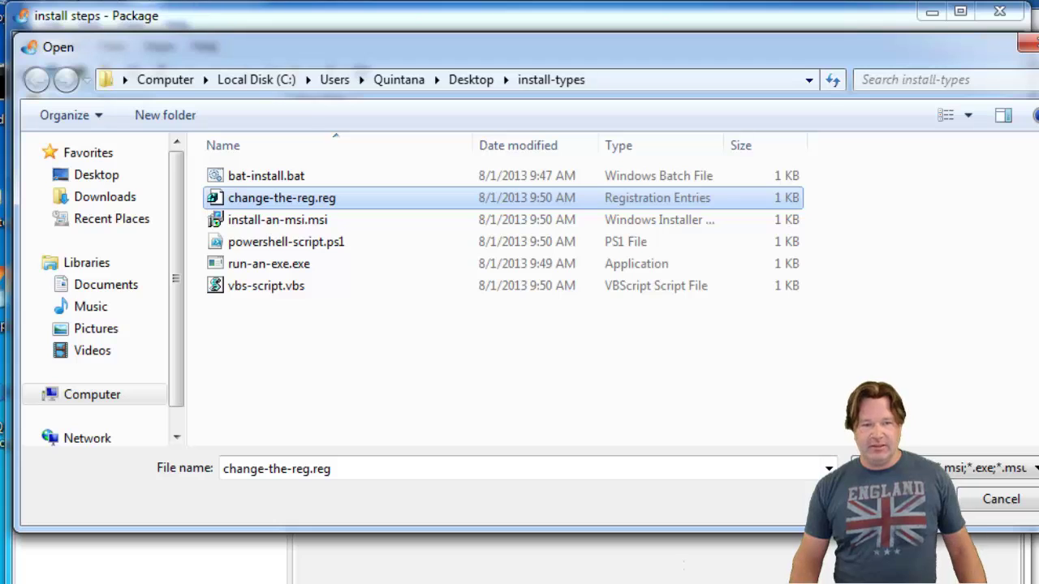
key(Return)
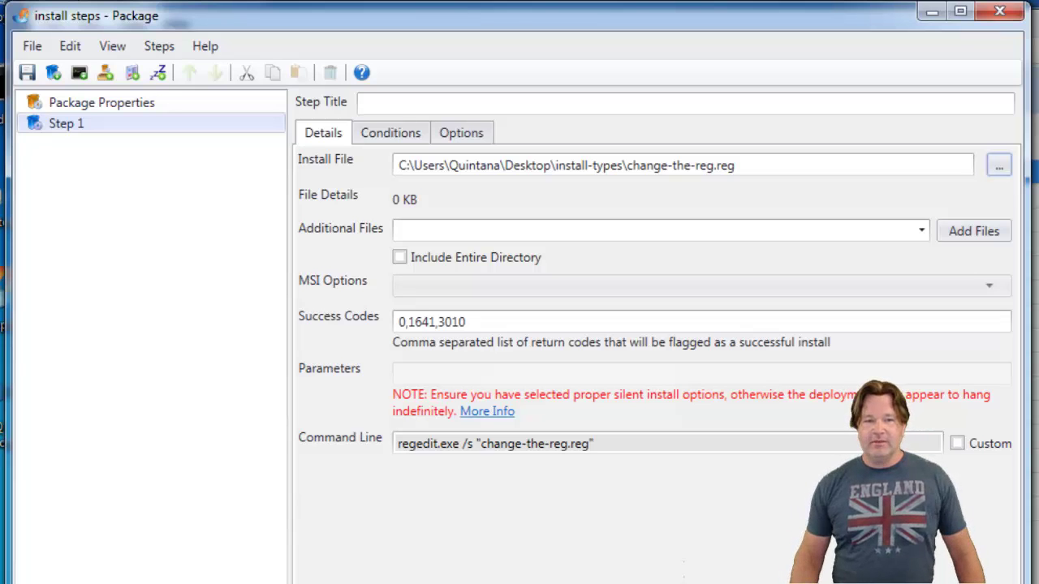
click(999, 166)
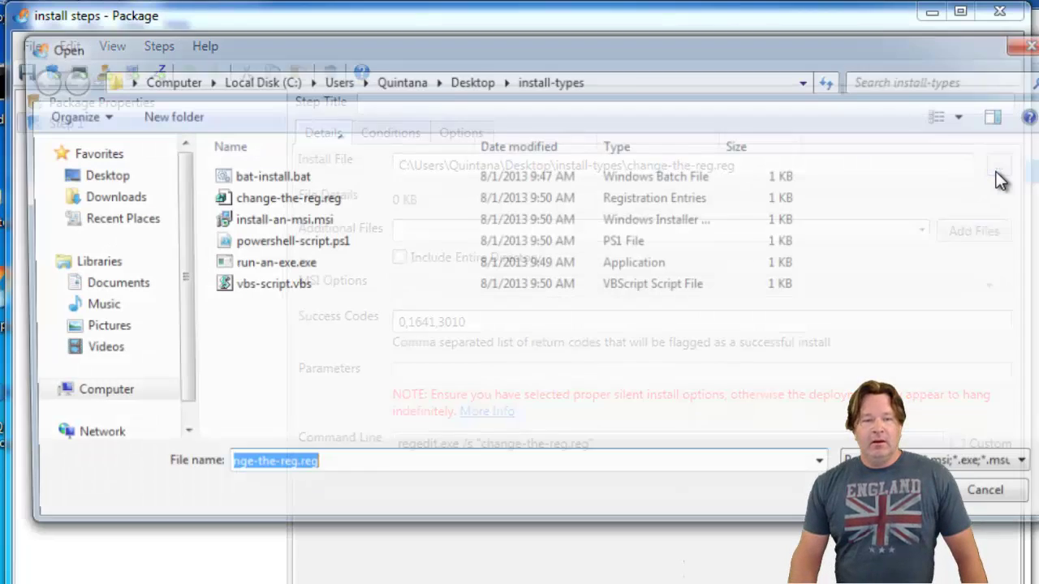
- Use powershell-script.ps1 as the install file, leaving the parameters empty after removing '/w /r'
click(290, 247)
key(Return)
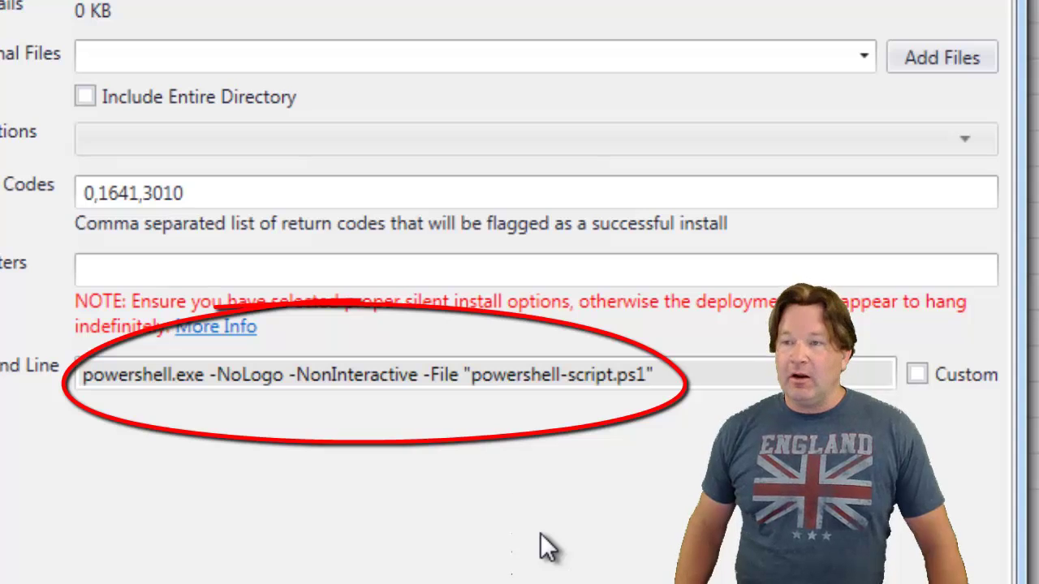
click(139, 267)
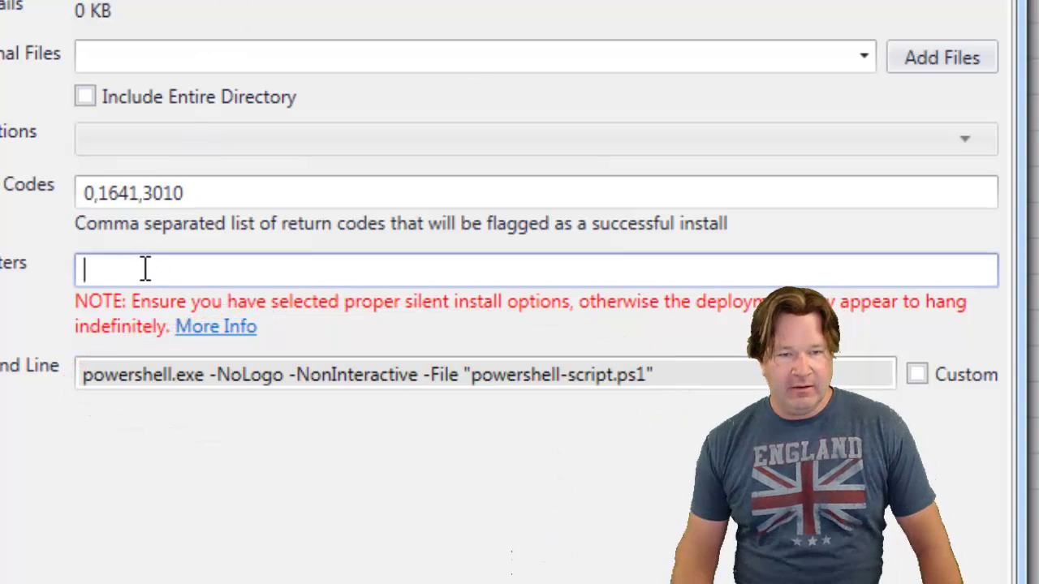
text(/)
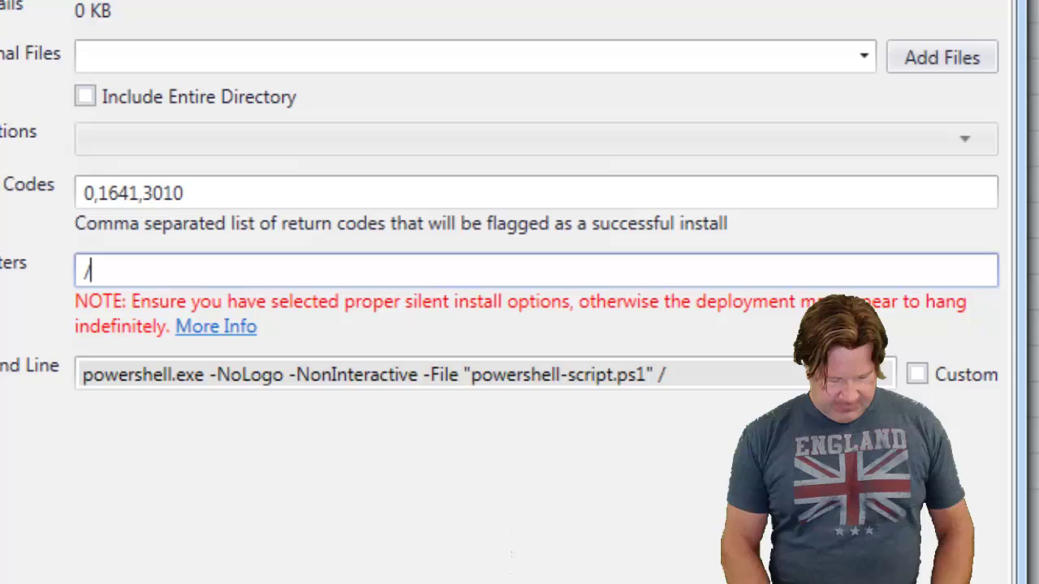
text(w /r)
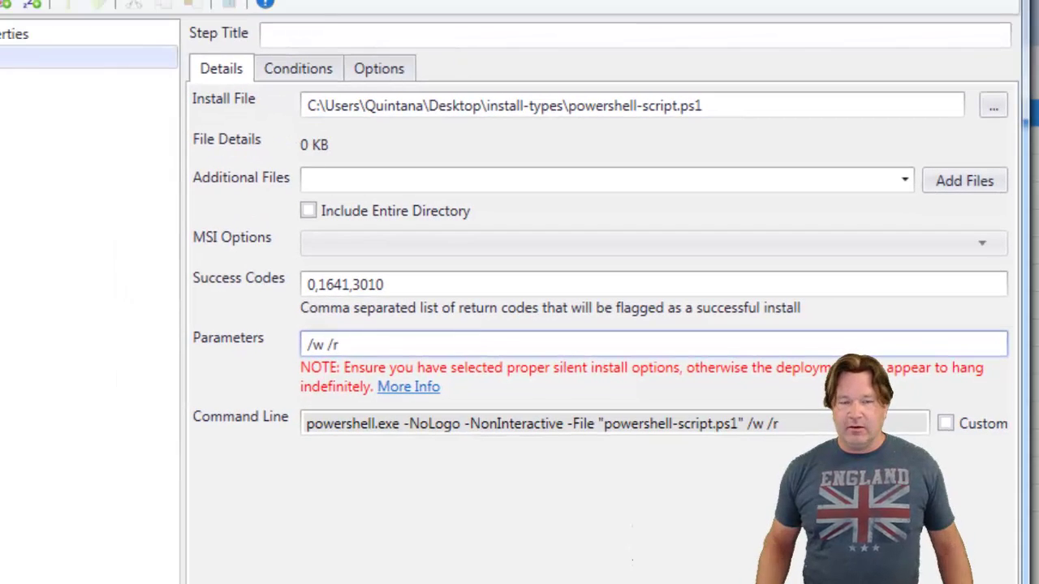
drag(338, 344, 210, 344)
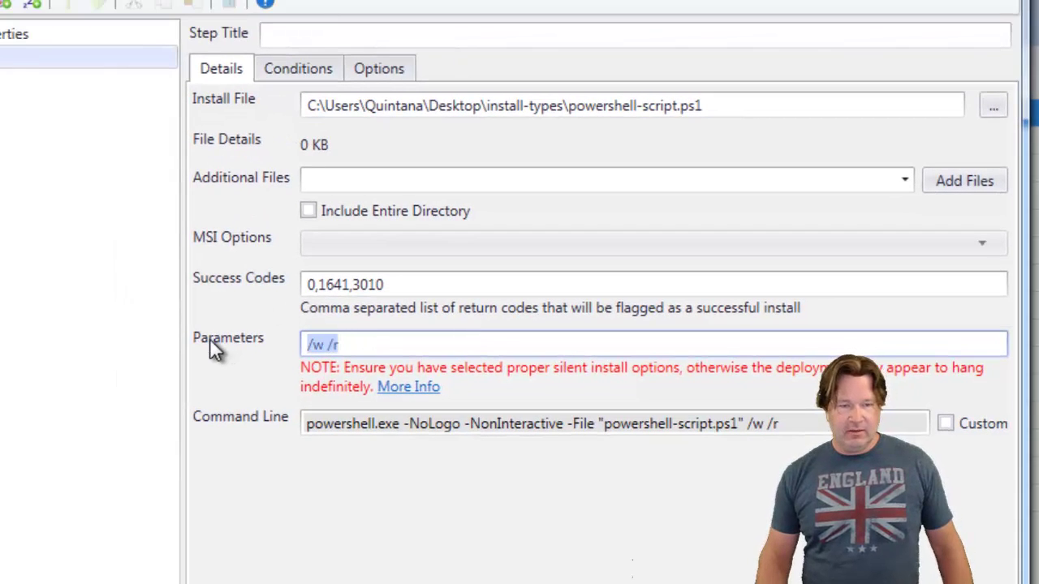
key(BackSpace)
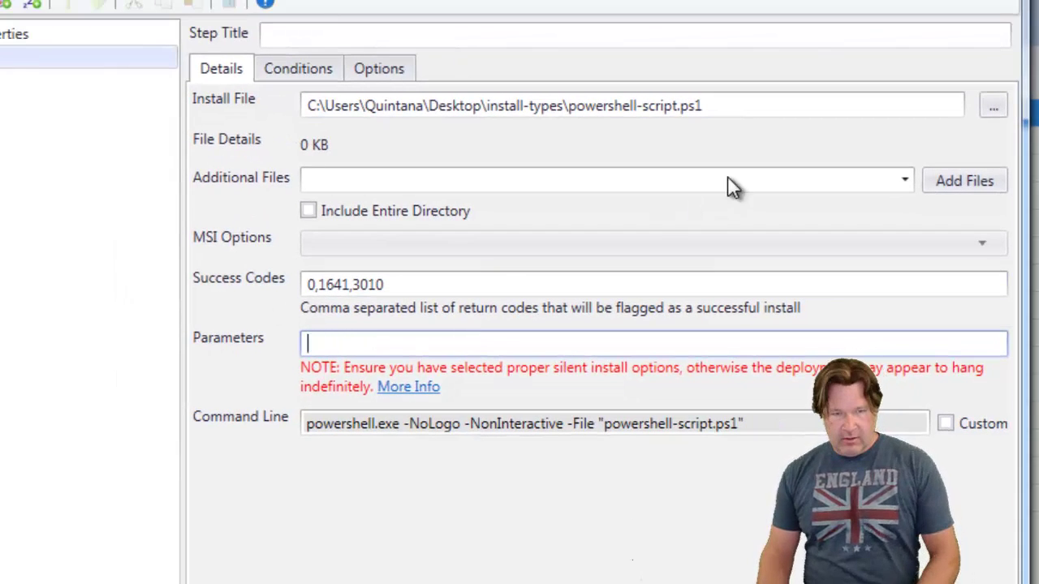
- Change the install file to vbs-script.vbs for a cscript.exe //b command line
click(992, 110)
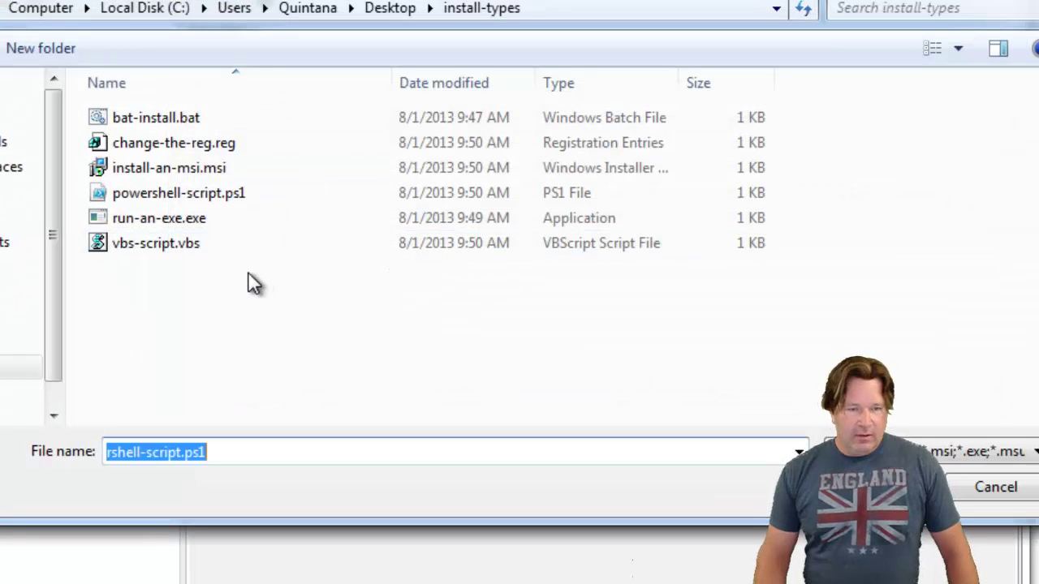
click(177, 245)
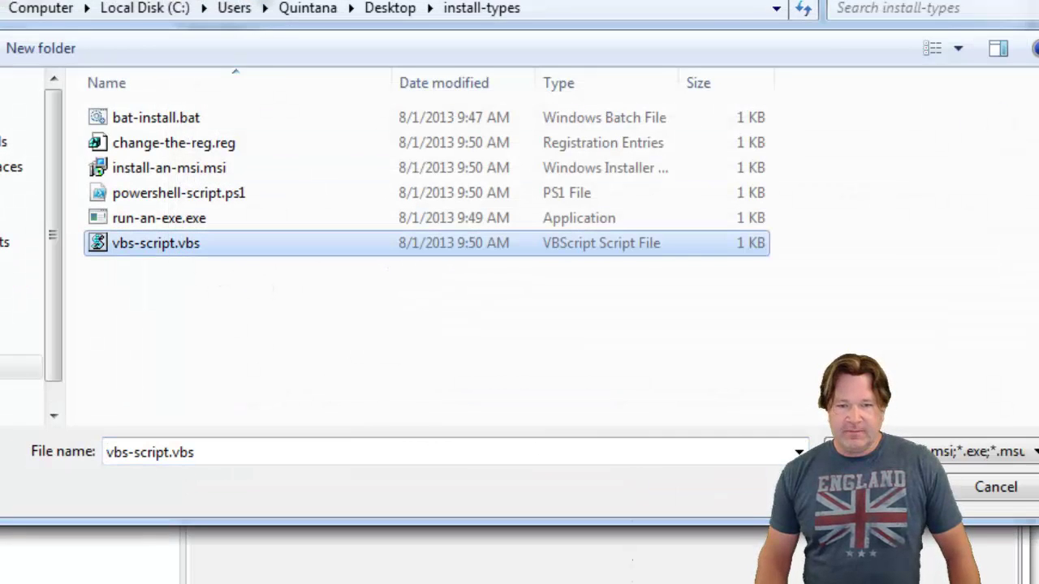
key(Return)
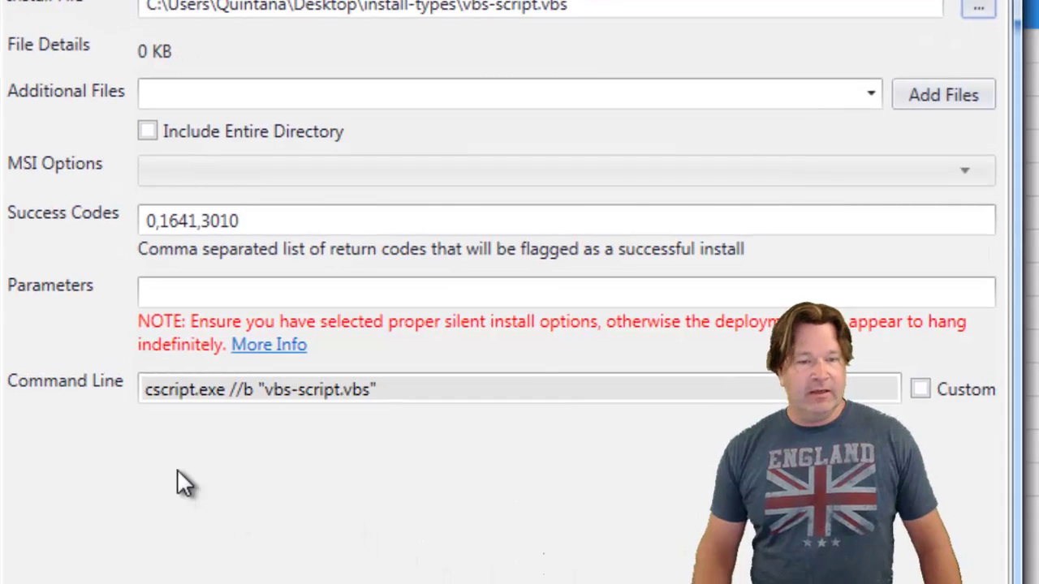